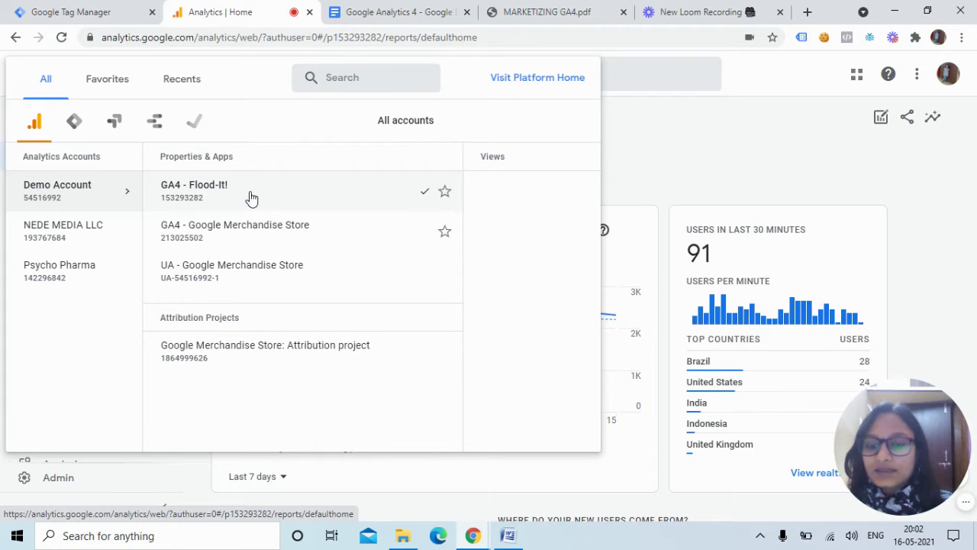
Open the Realtime report for GA4 - Flood-It! and examine the user source card and the views by page title card
{"action": "left_click", "coordinate": [794, 169]}
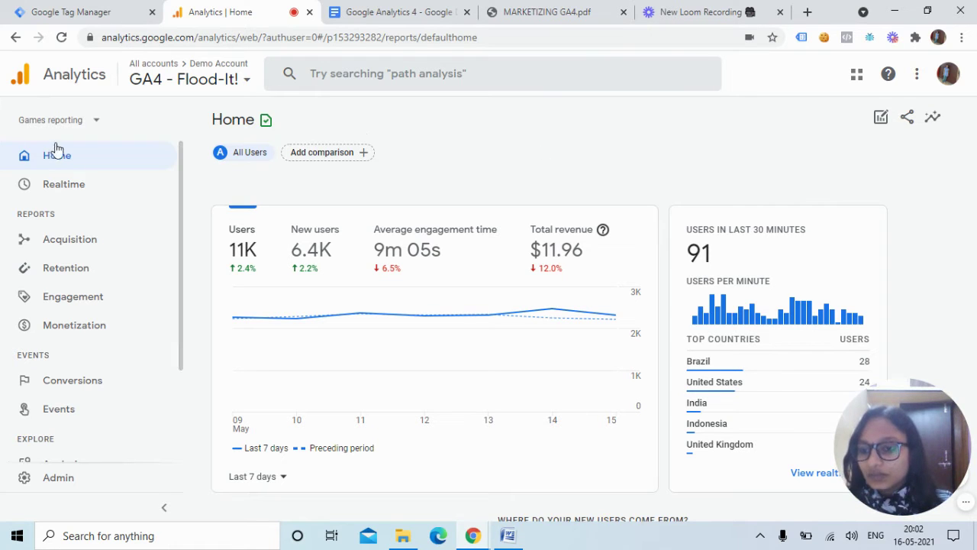
{"action": "left_click", "coordinate": [59, 191]}
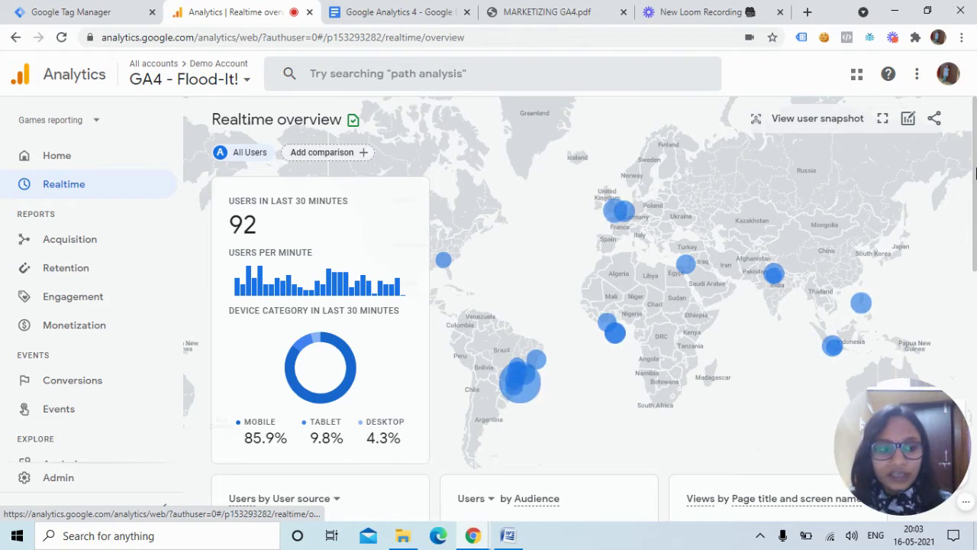
{"action": "left_click_drag", "start_coordinate": [974, 199], "coordinate": [975, 313]}
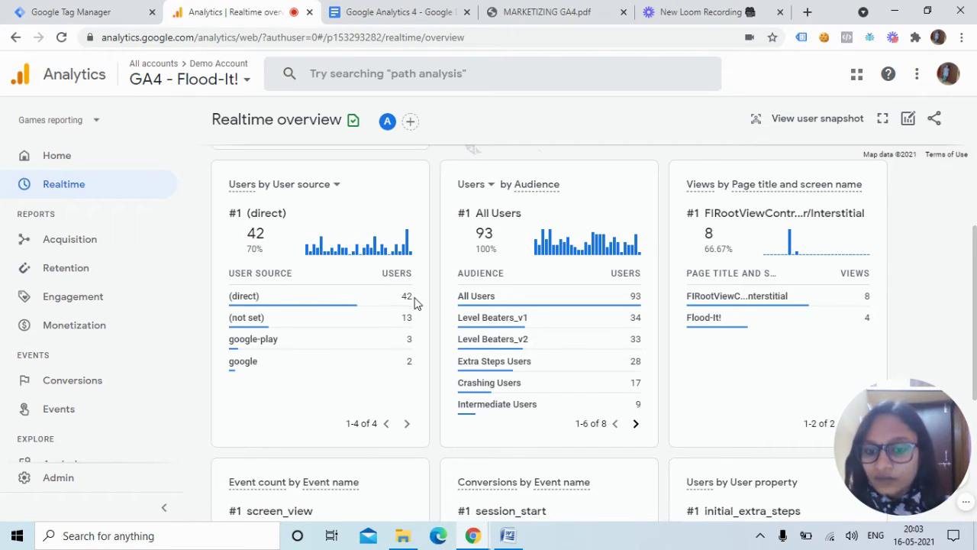
{"action": "mouse_move", "coordinate": [261, 298]}
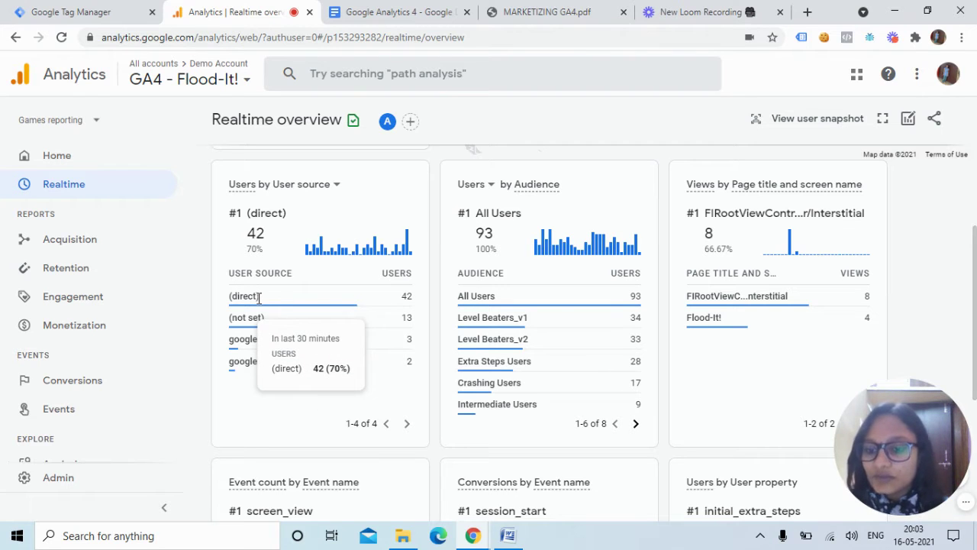
{"action": "mouse_move", "coordinate": [257, 370]}
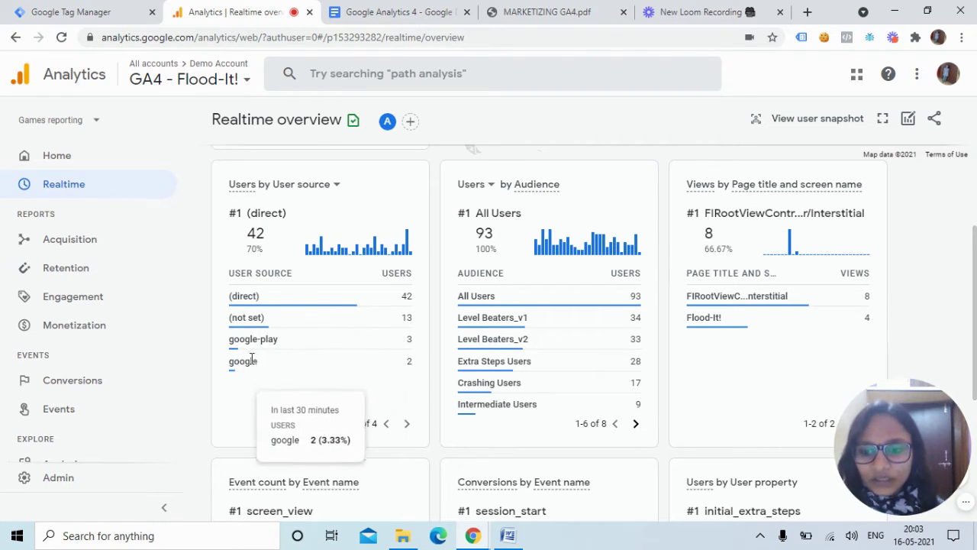
{"action": "mouse_move", "coordinate": [260, 276]}
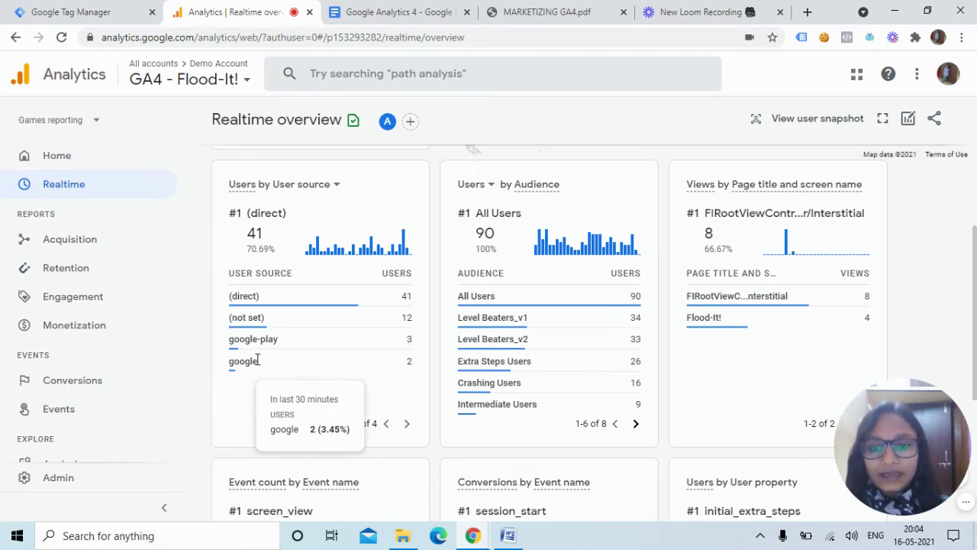
{"action": "mouse_move", "coordinate": [294, 287]}
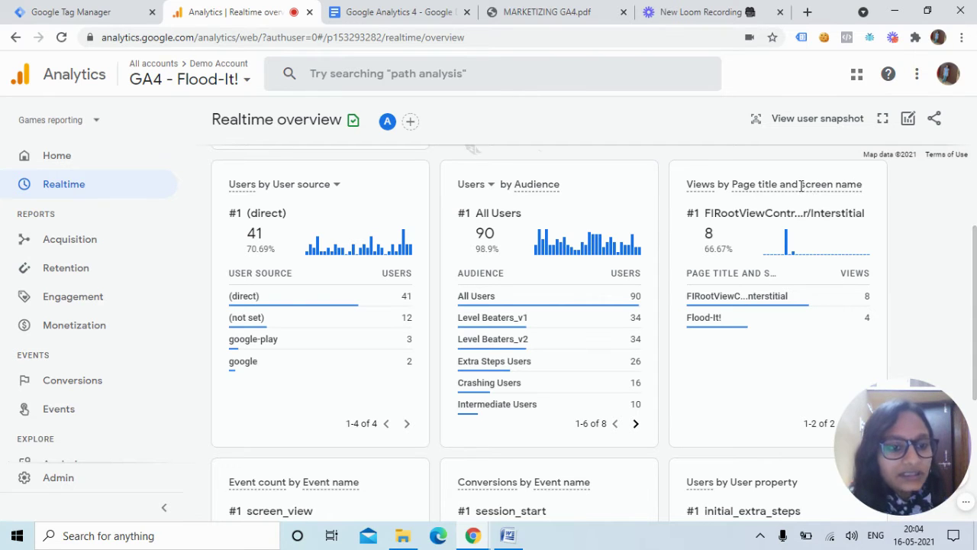
{"action": "mouse_move", "coordinate": [800, 187]}
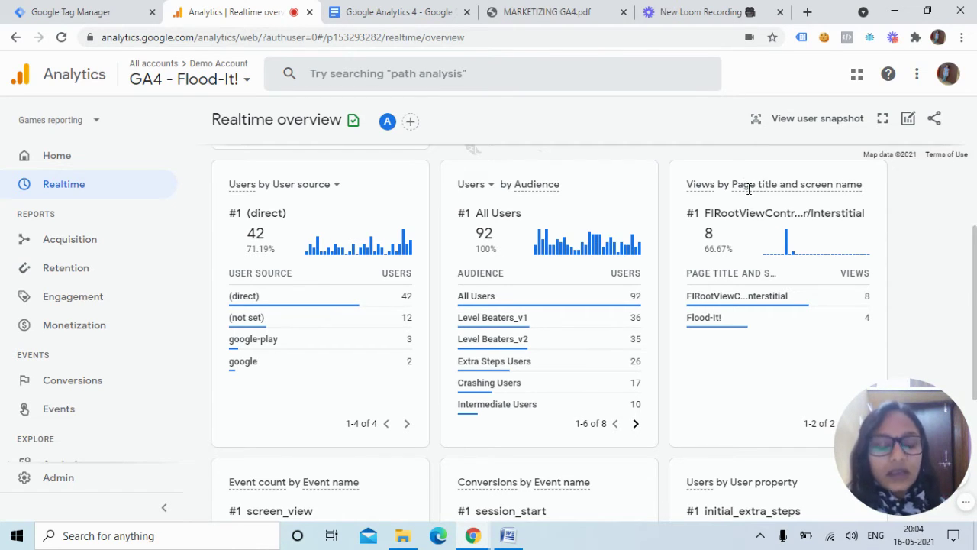
{"action": "mouse_move", "coordinate": [744, 298]}
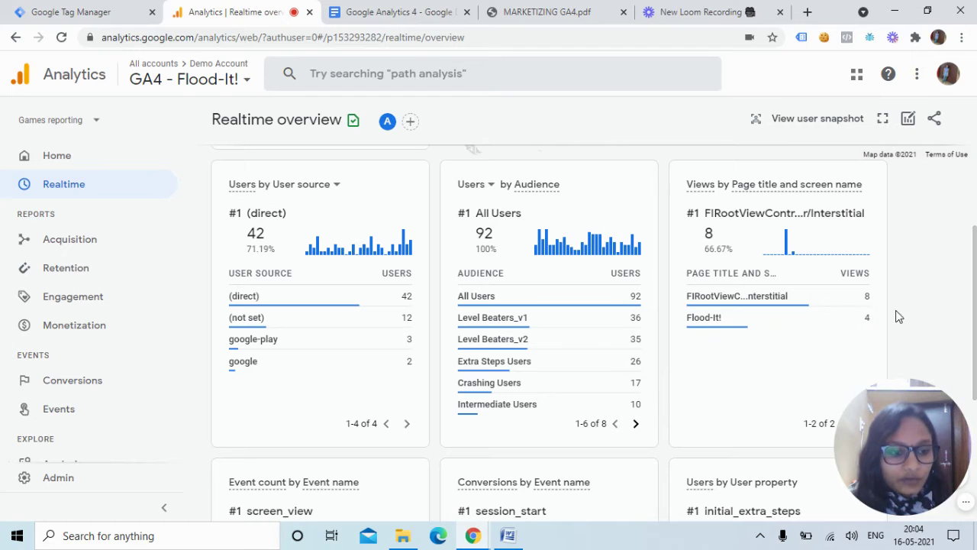
Examine the Event count by Event name card, paging through the event list to its last page
{"action": "left_click_drag", "start_coordinate": [975, 271], "coordinate": [975, 393]}
{"action": "mouse_move", "coordinate": [525, 355]}
{"action": "mouse_move", "coordinate": [259, 335]}
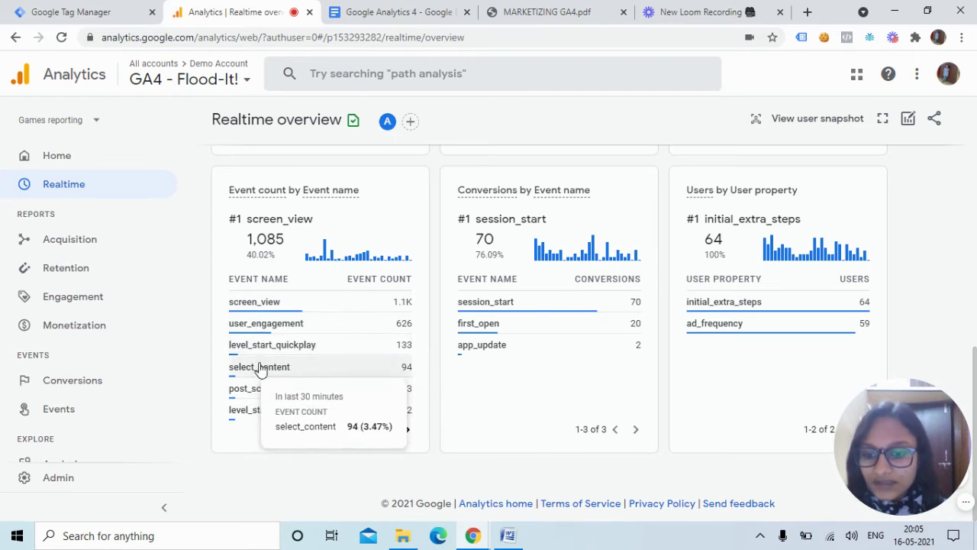
{"action": "mouse_move", "coordinate": [255, 413]}
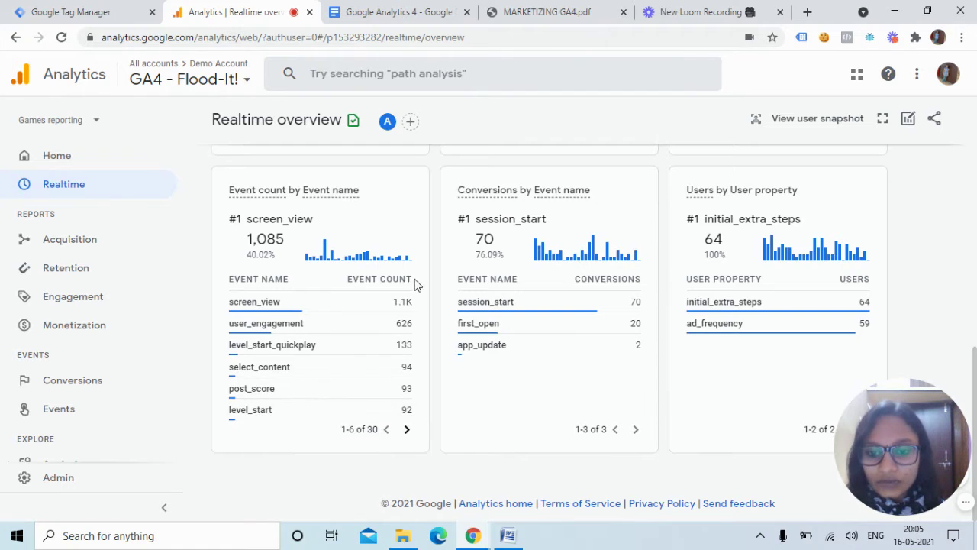
{"action": "mouse_move", "coordinate": [403, 312]}
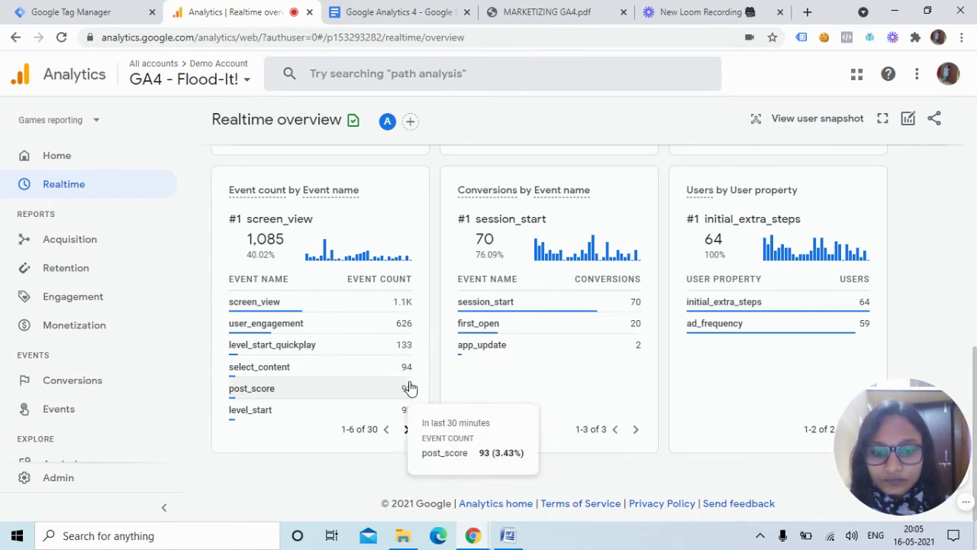
{"action": "left_click", "coordinate": [409, 432]}
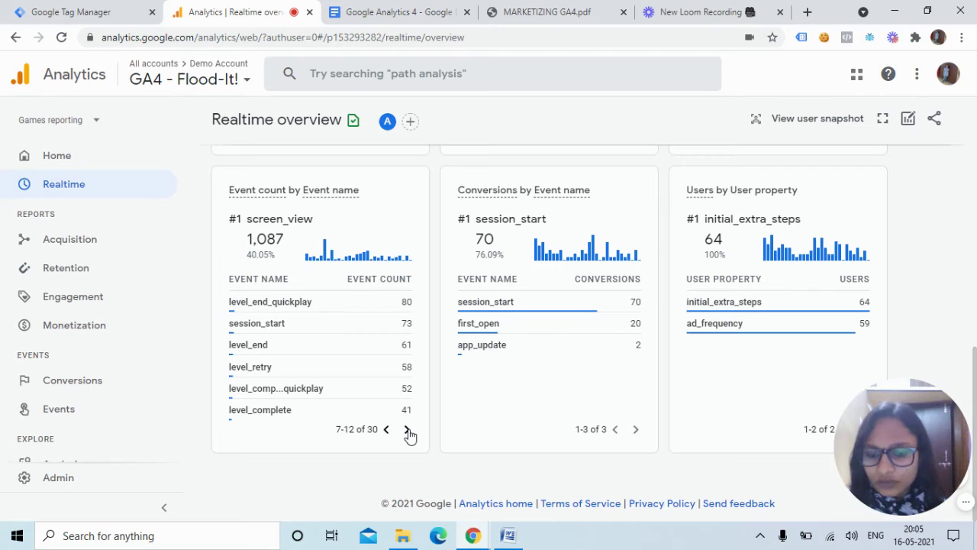
{"action": "left_click", "coordinate": [408, 431]}
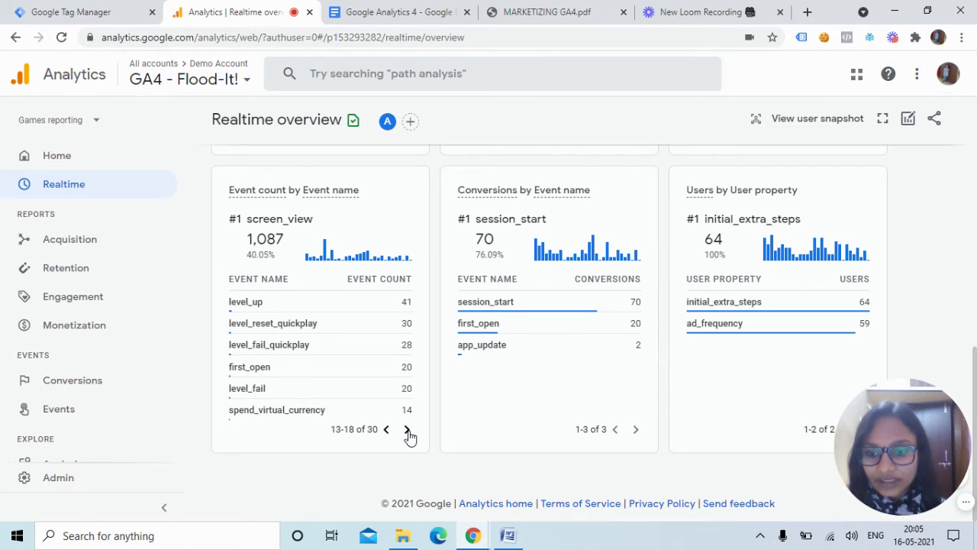
{"action": "left_click", "coordinate": [408, 431]}
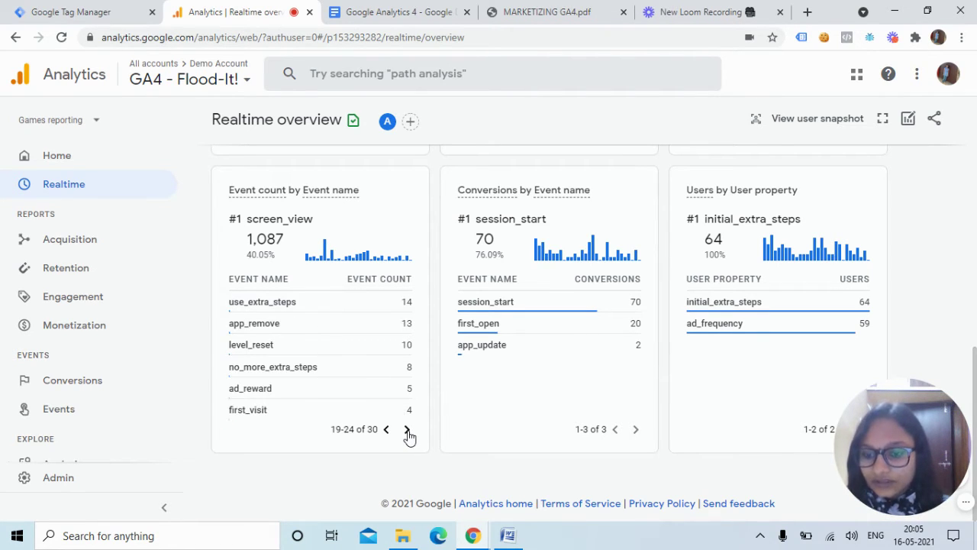
{"action": "left_click", "coordinate": [408, 432]}
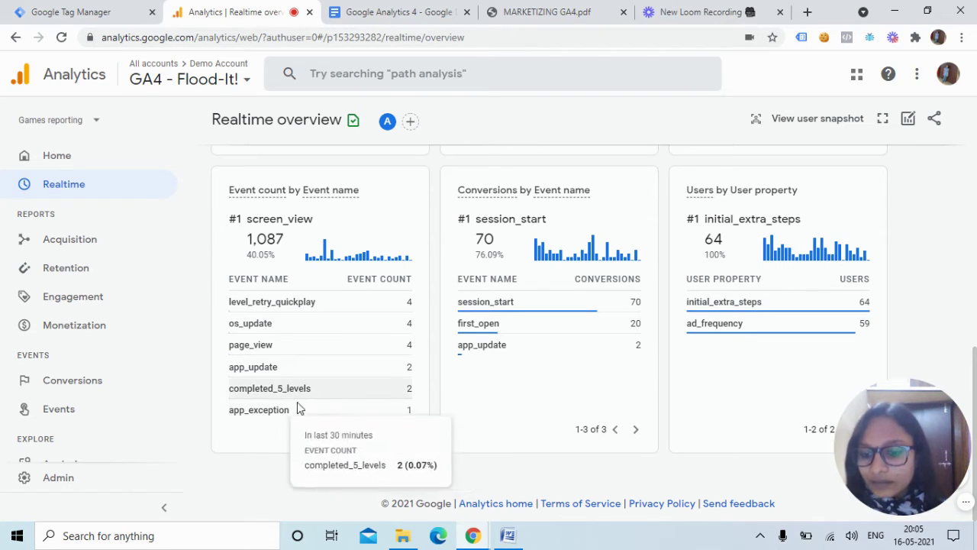
{"action": "mouse_move", "coordinate": [290, 377]}
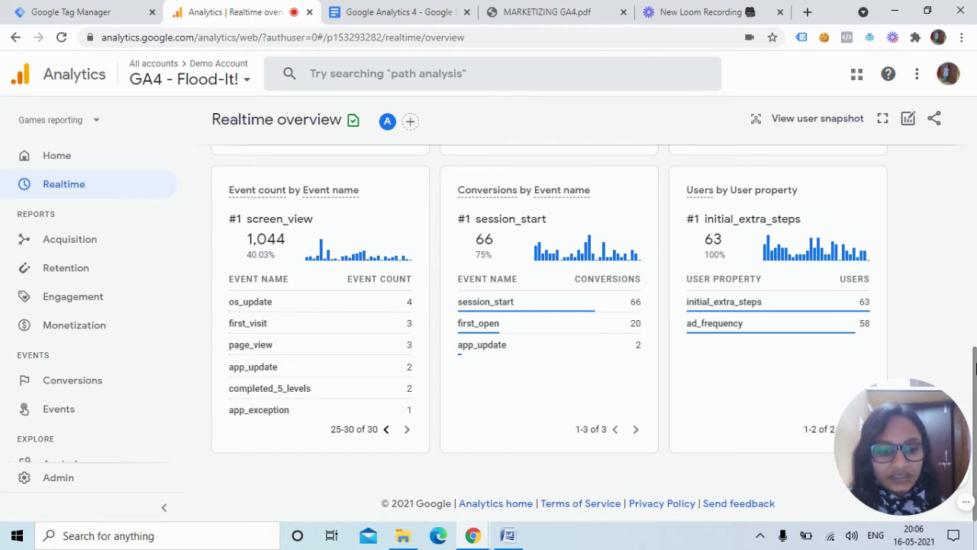
Open the Acquisition report and review it down to the user retention and lifetime value charts
{"action": "left_click", "coordinate": [53, 246]}
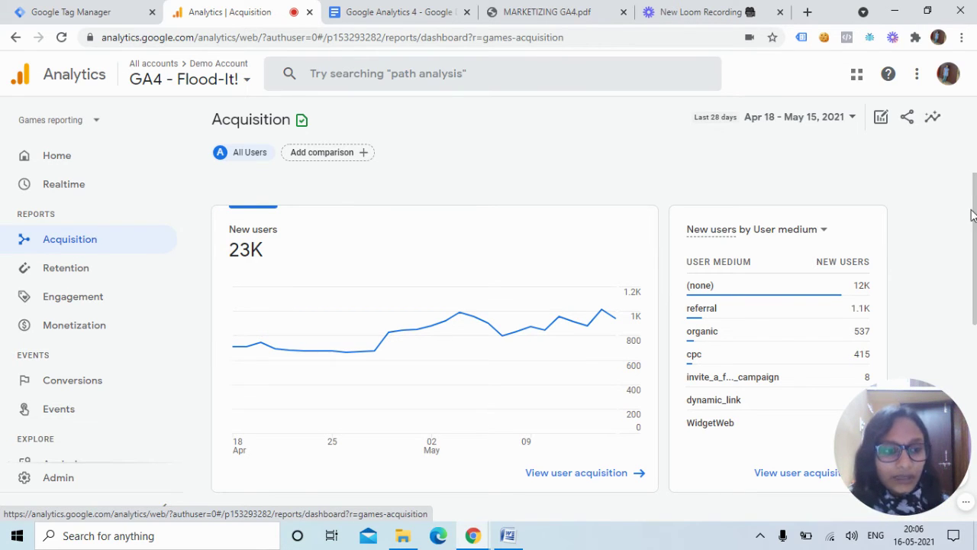
{"action": "left_click_drag", "start_coordinate": [972, 215], "coordinate": [974, 420]}
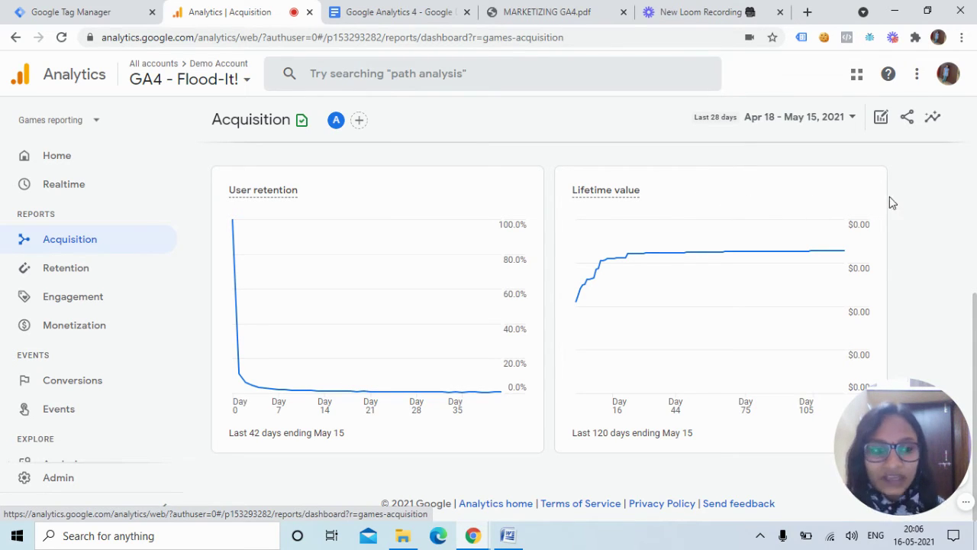
{"action": "left_click", "coordinate": [79, 246]}
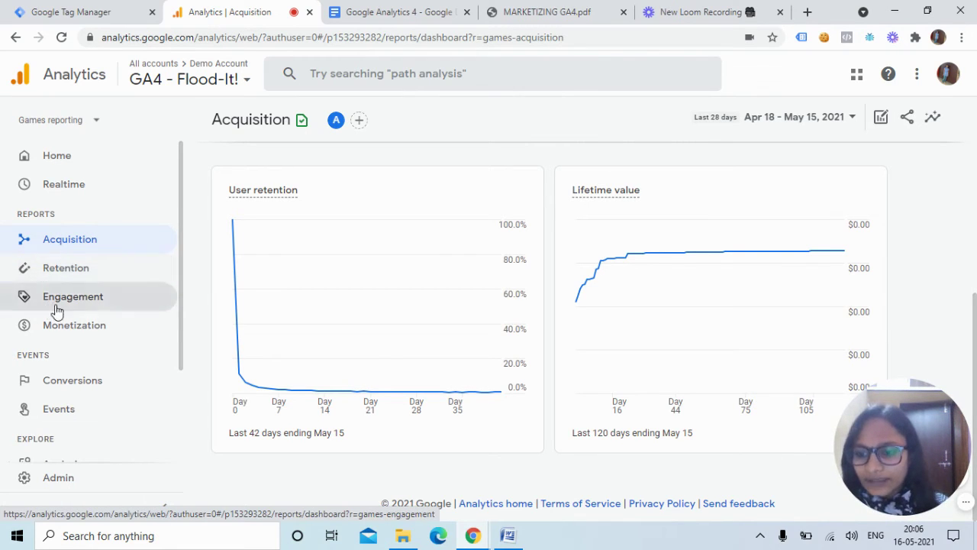
View the Monetization report, followed by the Engagement and Retention reports of the Flood-It! property
{"action": "left_click", "coordinate": [89, 331]}
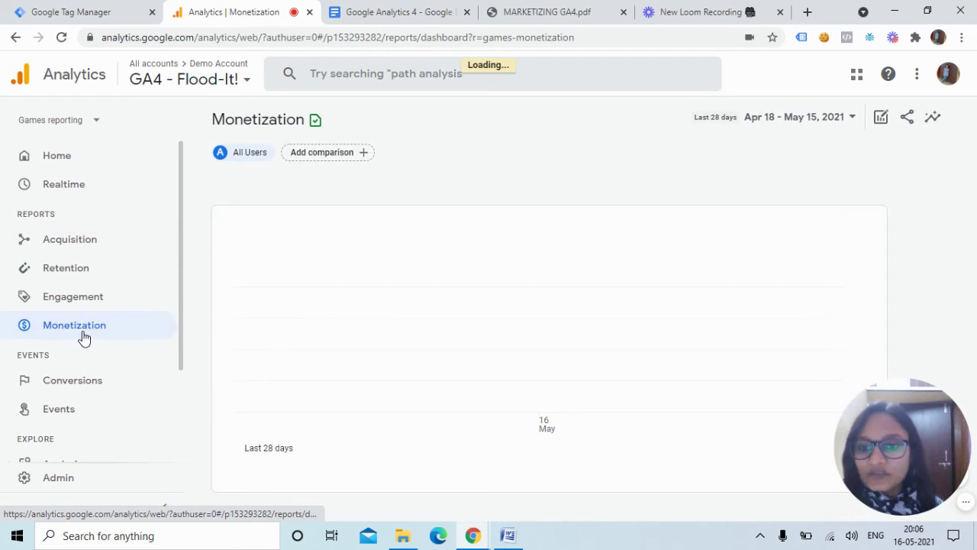
{"action": "left_click", "coordinate": [89, 304]}
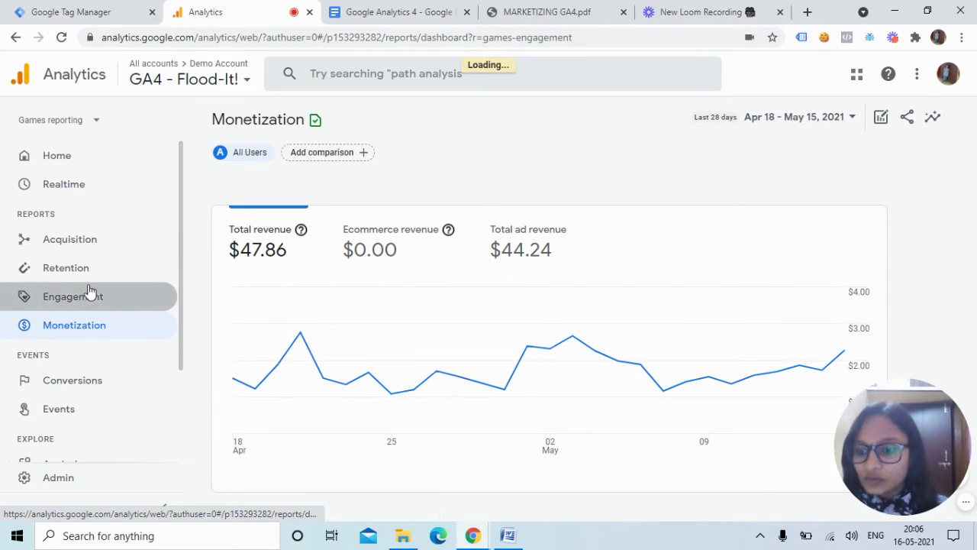
{"action": "left_click", "coordinate": [82, 279]}
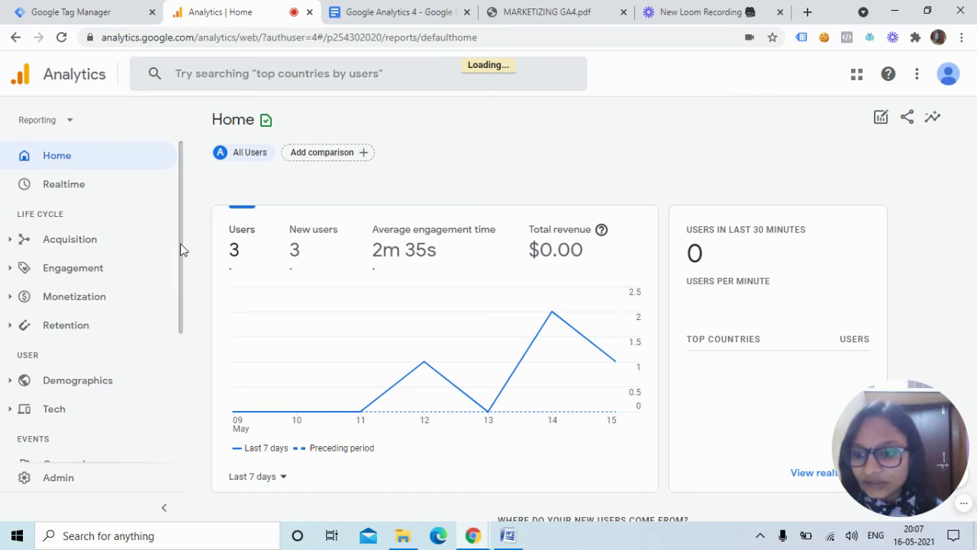
Open the Traffic acquisition report of the Poojanidhi property and examine its session source/medium charts and table
{"action": "left_click", "coordinate": [8, 243]}
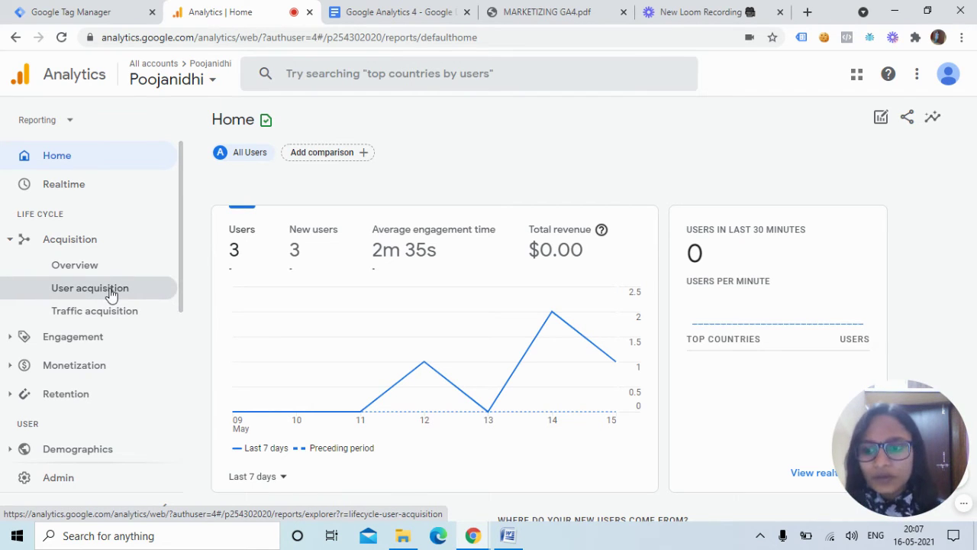
{"action": "left_click", "coordinate": [152, 312]}
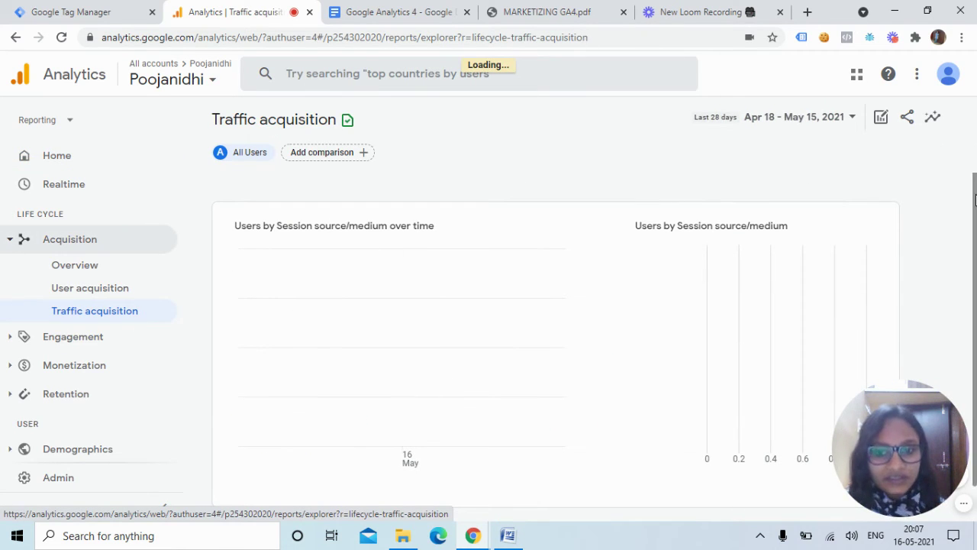
{"action": "left_click_drag", "start_coordinate": [974, 200], "coordinate": [975, 223]}
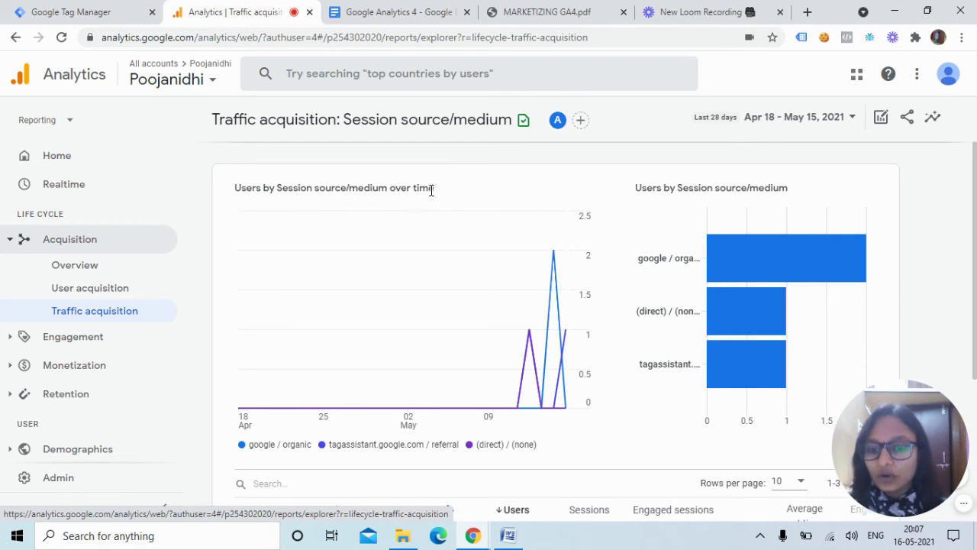
{"action": "left_click_drag", "start_coordinate": [974, 146], "coordinate": [943, 313]}
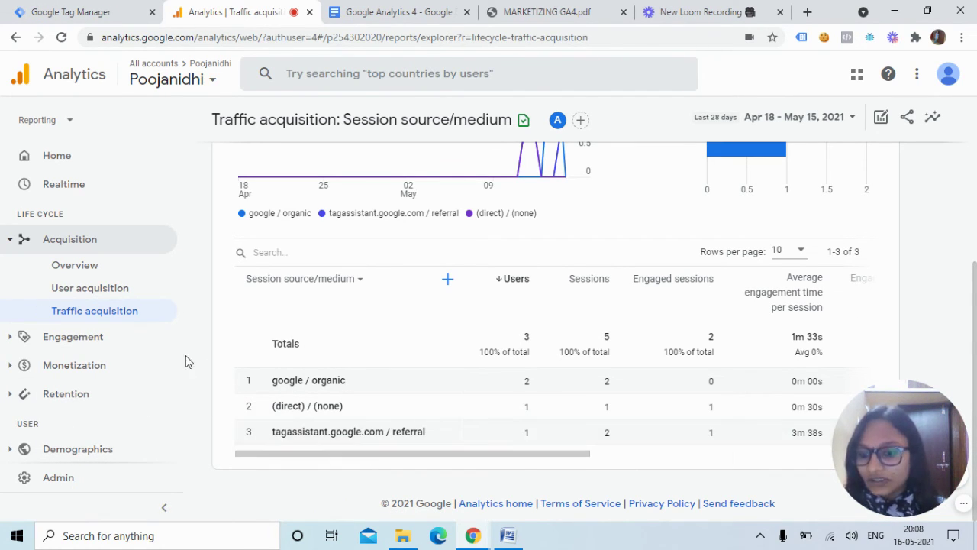
Open DebugView for the Poojanidhi property and look over its event timeline area
{"action": "left_click_drag", "start_coordinate": [182, 297], "coordinate": [191, 454]}
{"action": "left_click", "coordinate": [81, 452]}
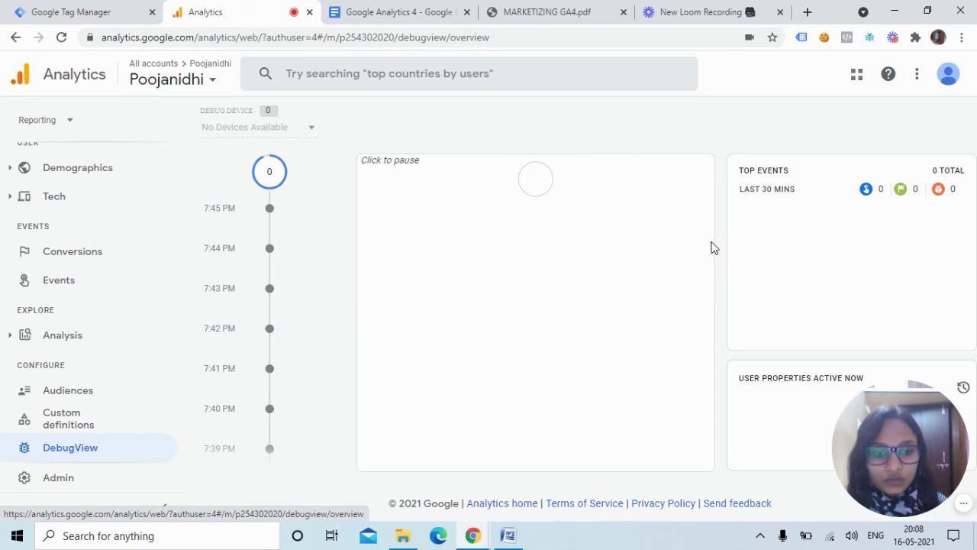
{"action": "left_click_drag", "start_coordinate": [715, 244], "coordinate": [695, 229]}
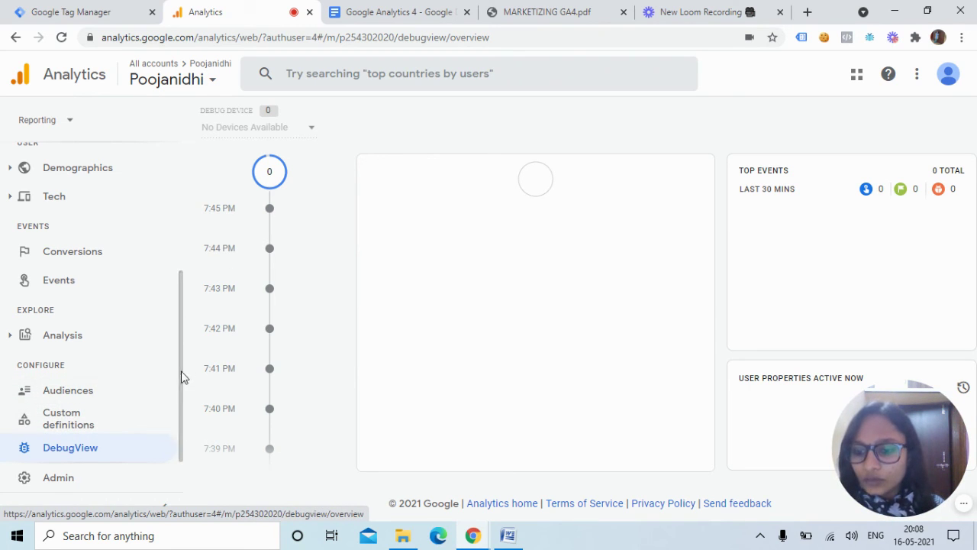
View the Events and Pages and screens reports under Engagement, and expand the Retention report group
{"action": "left_click_drag", "start_coordinate": [183, 374], "coordinate": [178, 240]}
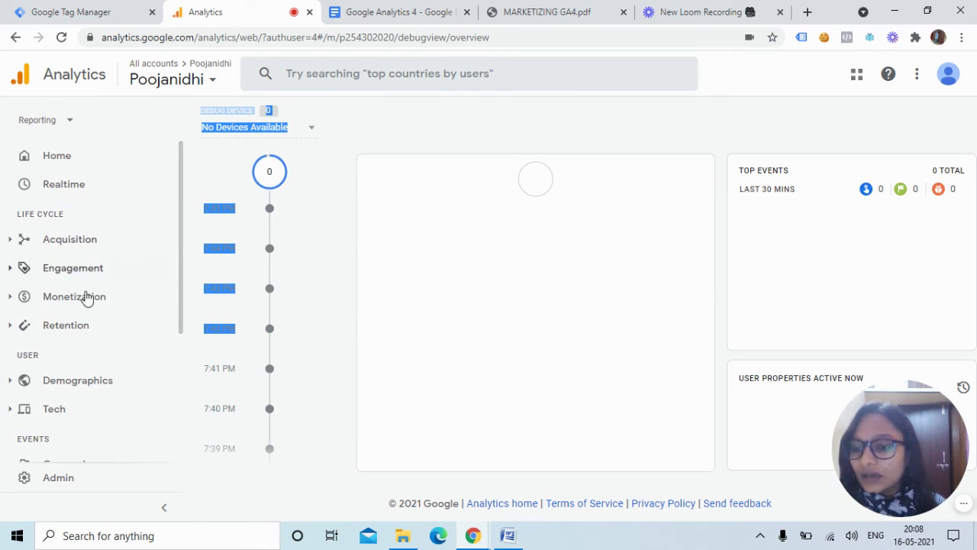
{"action": "left_click", "coordinate": [10, 269]}
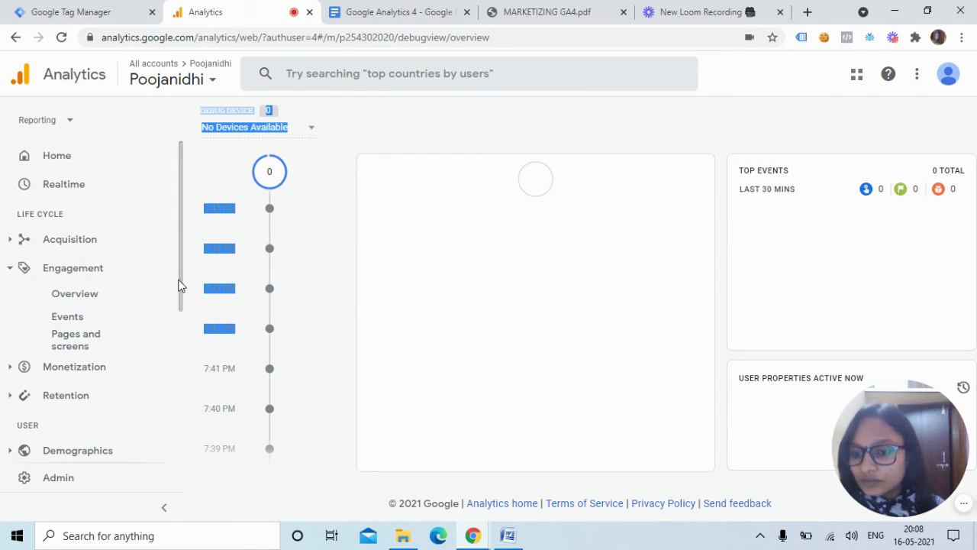
{"action": "left_click_drag", "start_coordinate": [182, 275], "coordinate": [192, 337]}
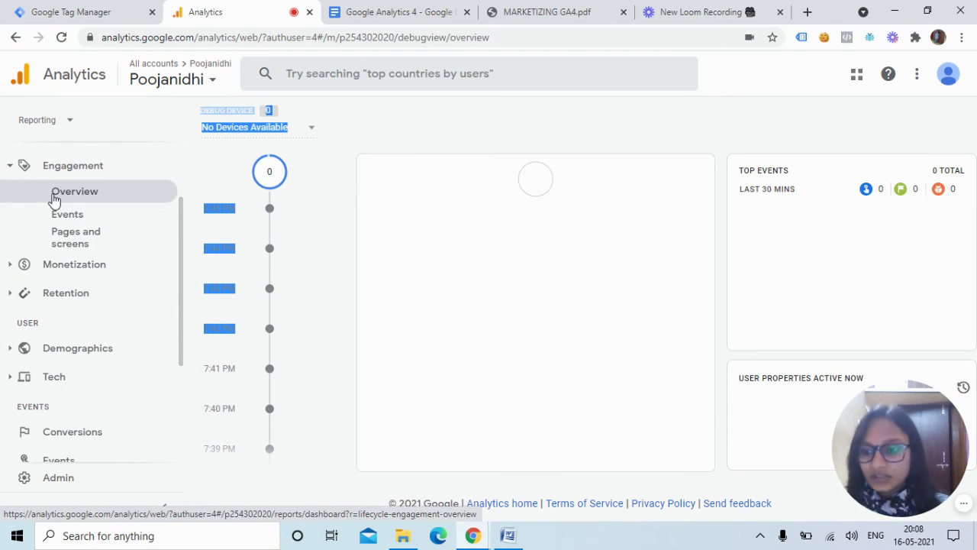
{"action": "left_click", "coordinate": [70, 217]}
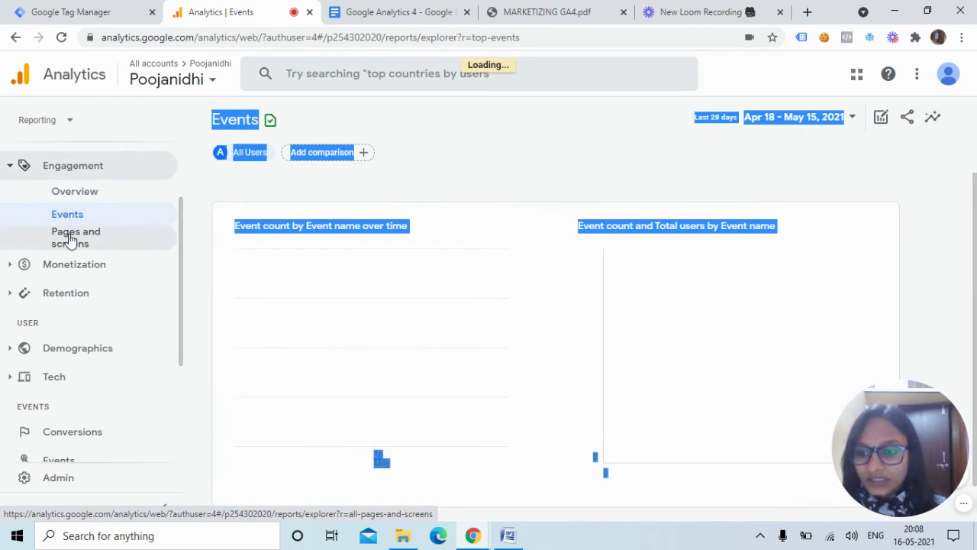
{"action": "left_click", "coordinate": [67, 240]}
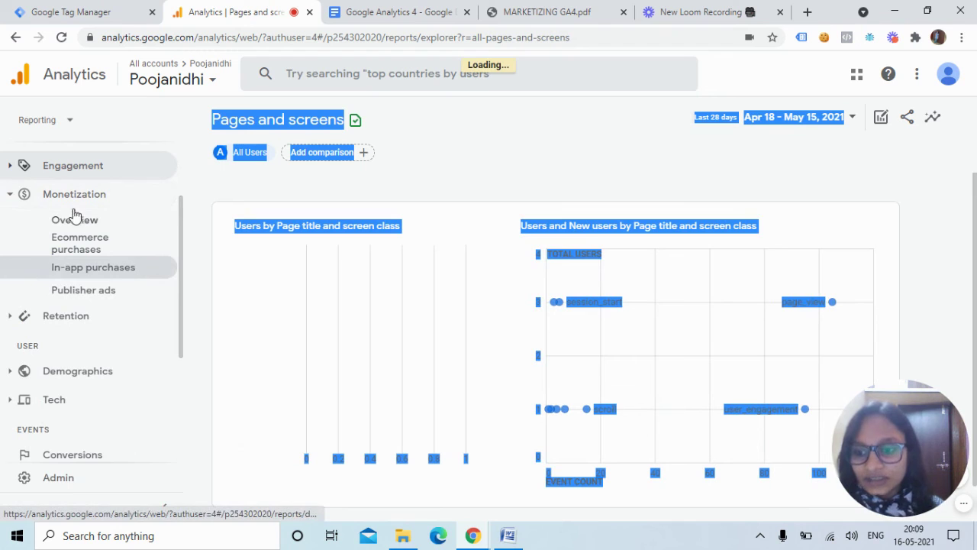
{"action": "left_click", "coordinate": [12, 316]}
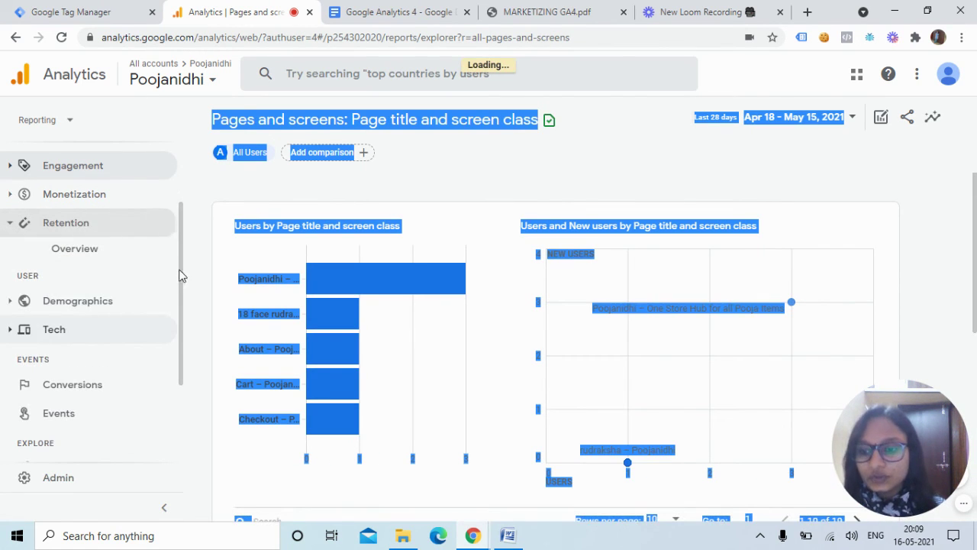
Expand the Analysis group under Explore and look over its entries and the Configure section of the Poojanidhi property
{"action": "left_click_drag", "start_coordinate": [183, 321], "coordinate": [194, 401]}
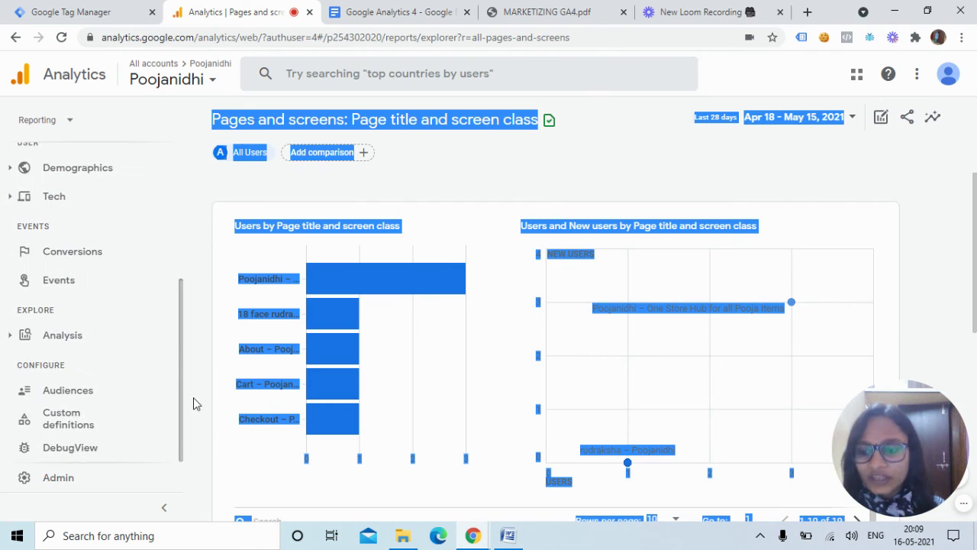
{"action": "left_click", "coordinate": [9, 340]}
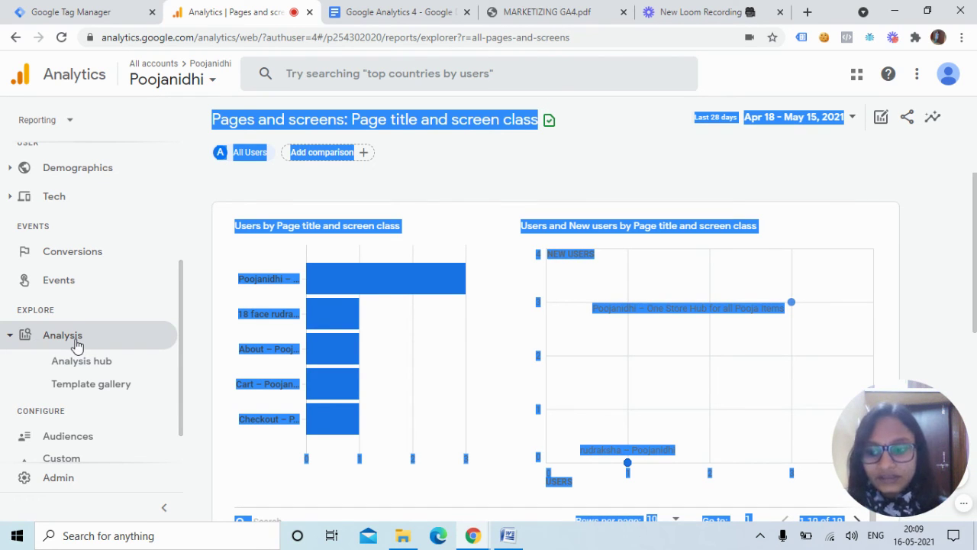
{"action": "left_click_drag", "start_coordinate": [180, 343], "coordinate": [186, 406]}
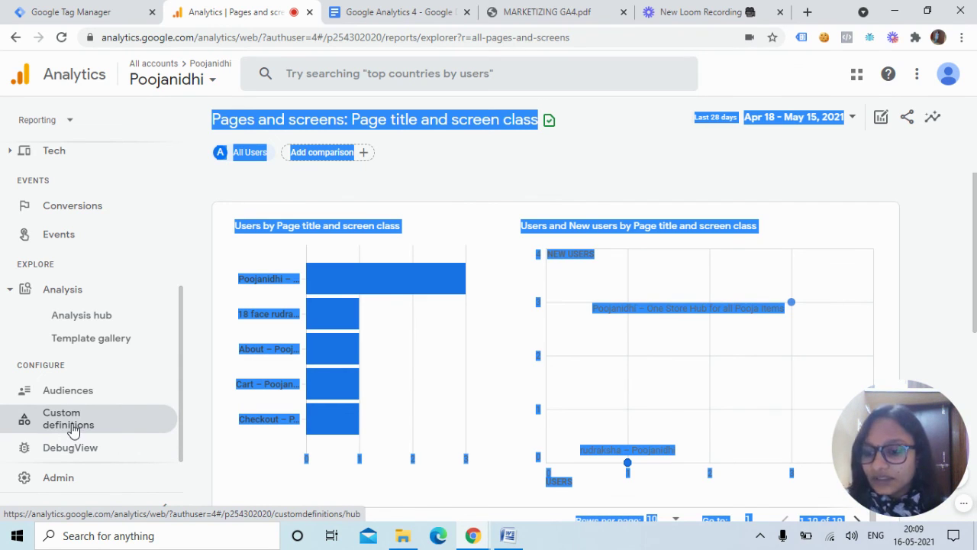
View the Admin page's account and property settings for Poojanidhi, and return to the property's Home report
{"action": "left_click", "coordinate": [43, 484]}
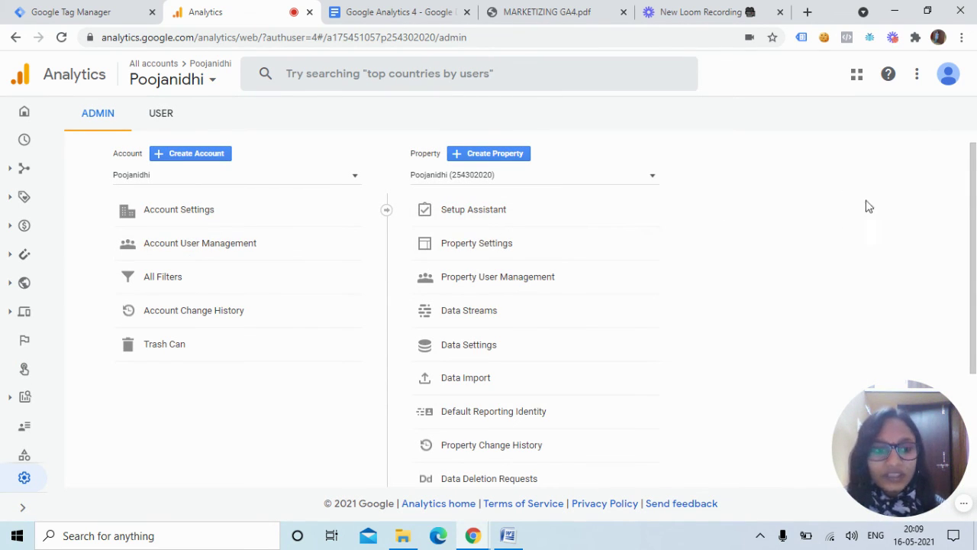
{"action": "mouse_move", "coordinate": [974, 194]}
{"action": "left_mouse_down"}
{"action": "mouse_move", "coordinate": [975, 295]}
{"action": "mouse_move", "coordinate": [974, 191]}
{"action": "left_mouse_up"}
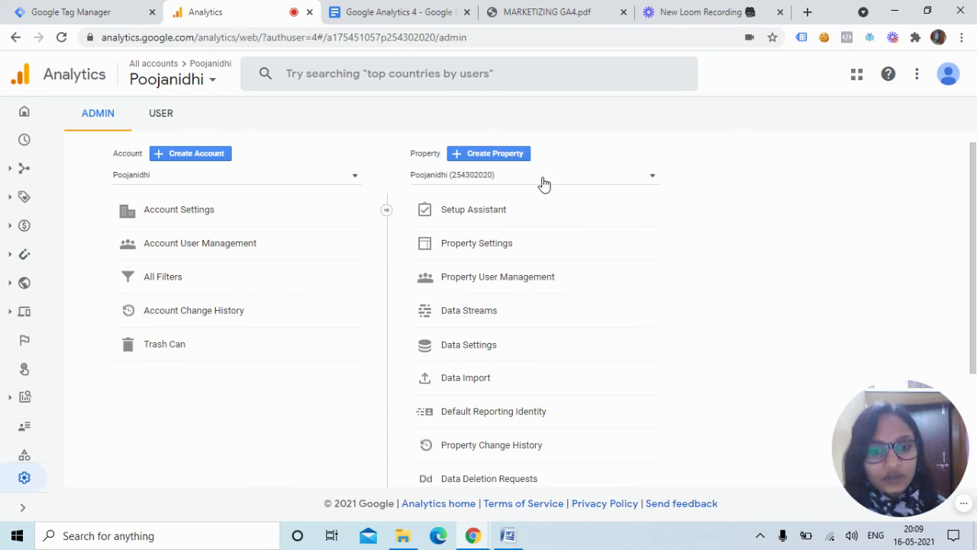
{"action": "left_click", "coordinate": [22, 122]}
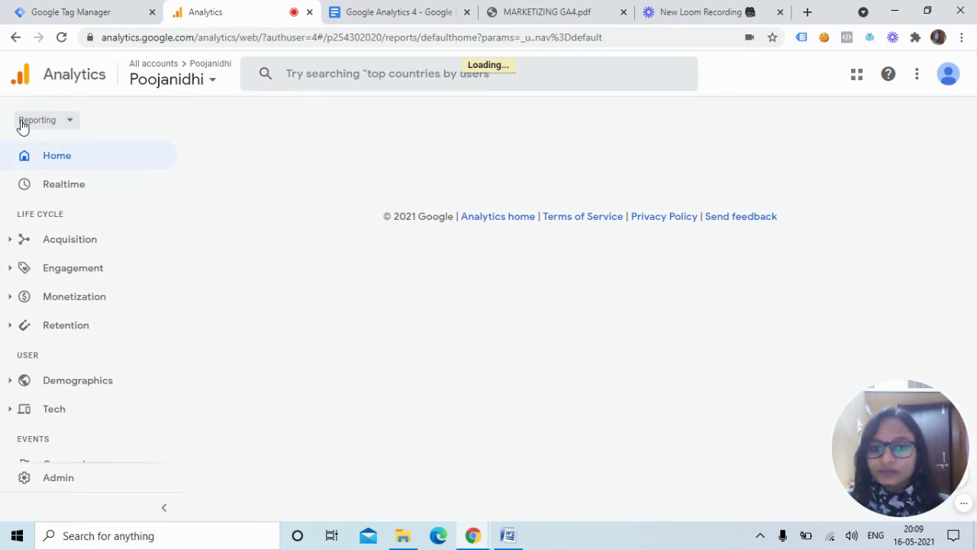